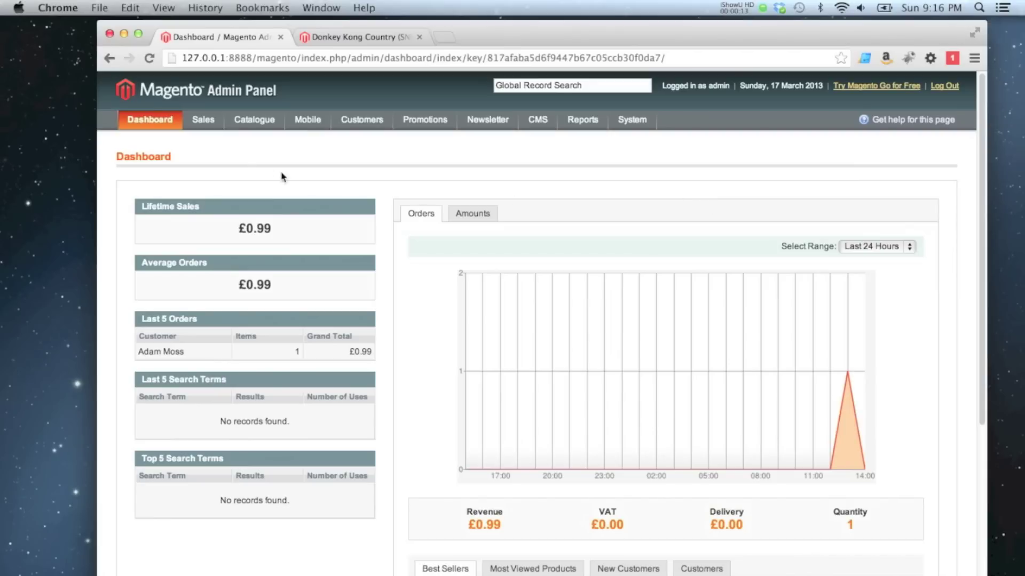
Step: Open Sales > VAT > Product VAT Classes to view the Shipping and Taxable Goods classes
mouse_move(214, 123)
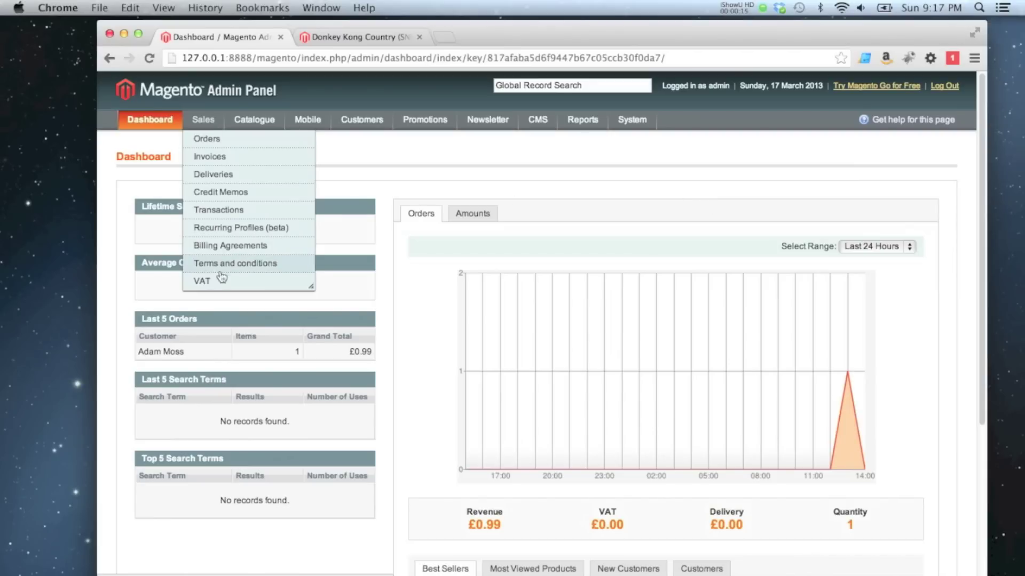
mouse_move(219, 281)
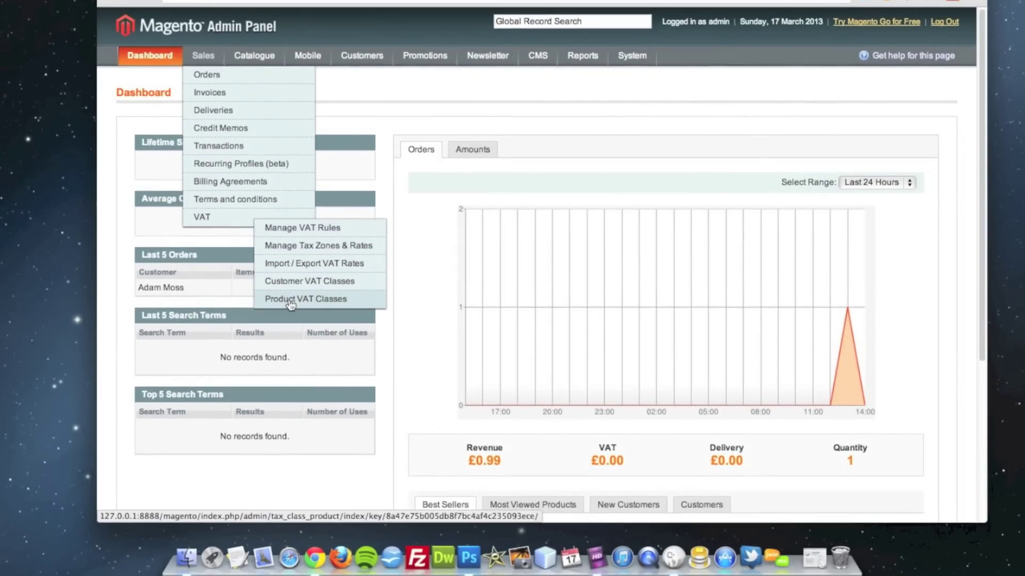
left_click(290, 303)
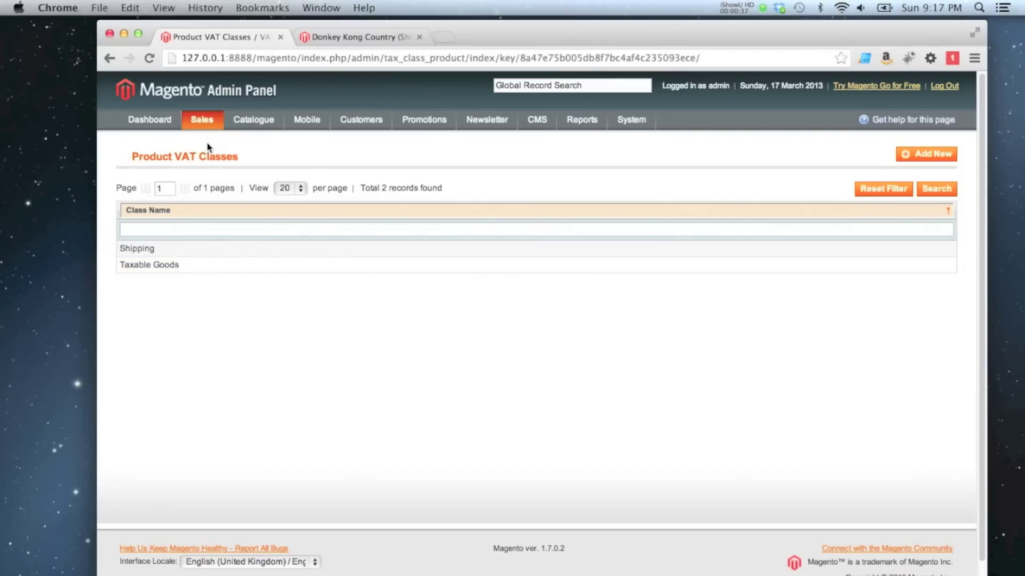
Step: Open Donkey Kong Country (SNES) in Manage Products and view its 20.00 GBP price and Taxable Goods class
mouse_move(203, 112)
mouse_move(247, 120)
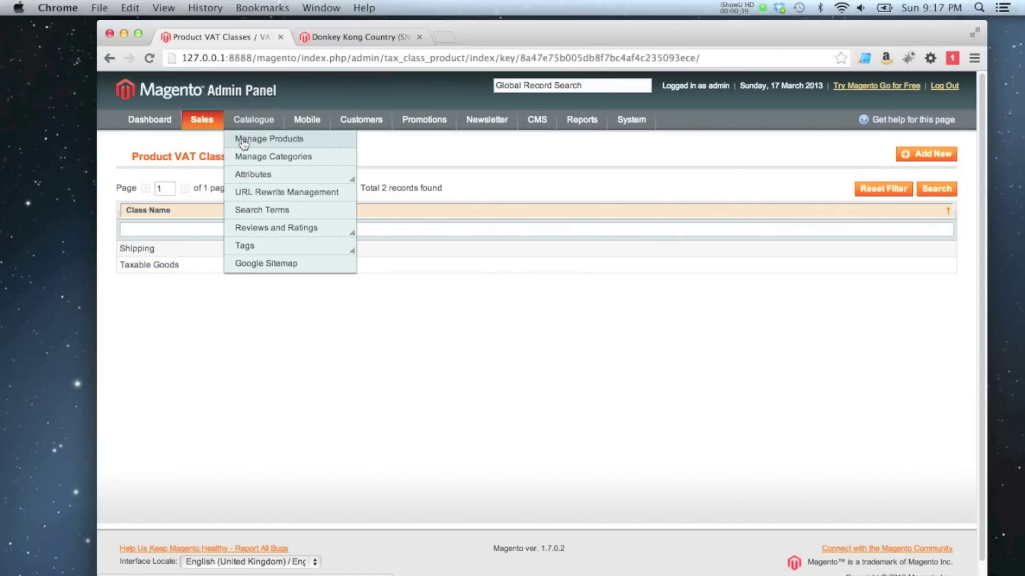
left_click(244, 142)
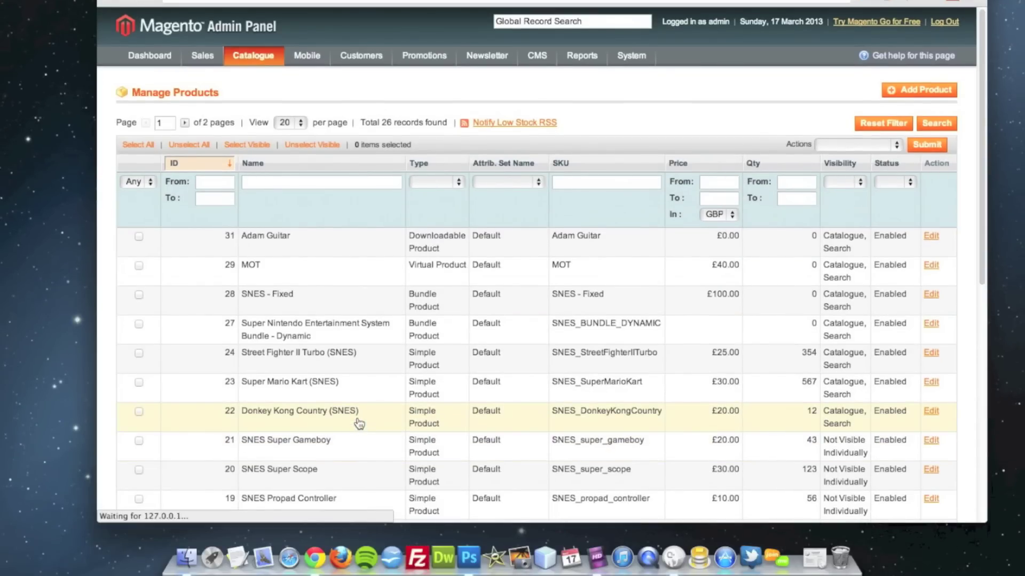
left_click(358, 424)
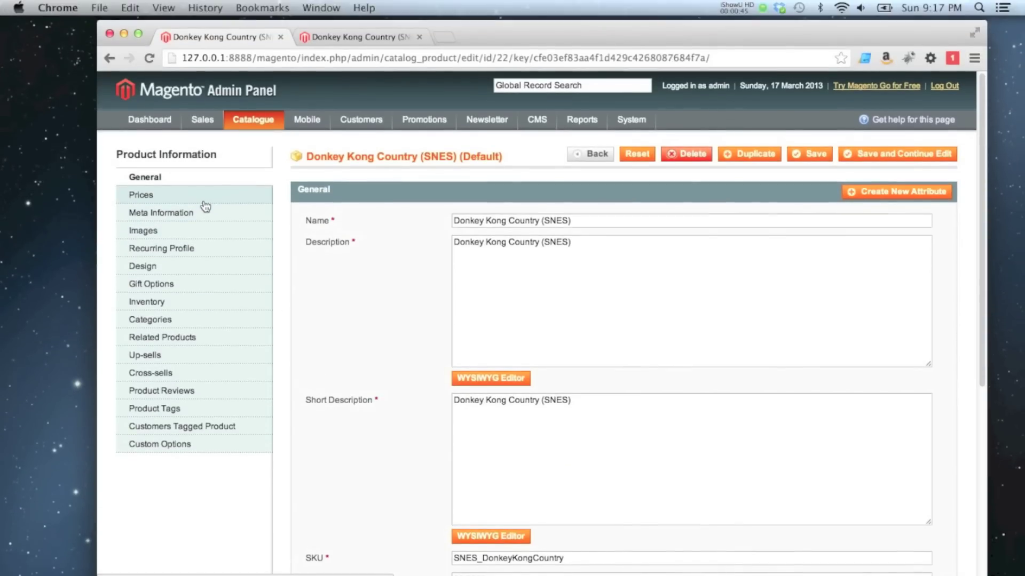
left_click(169, 149)
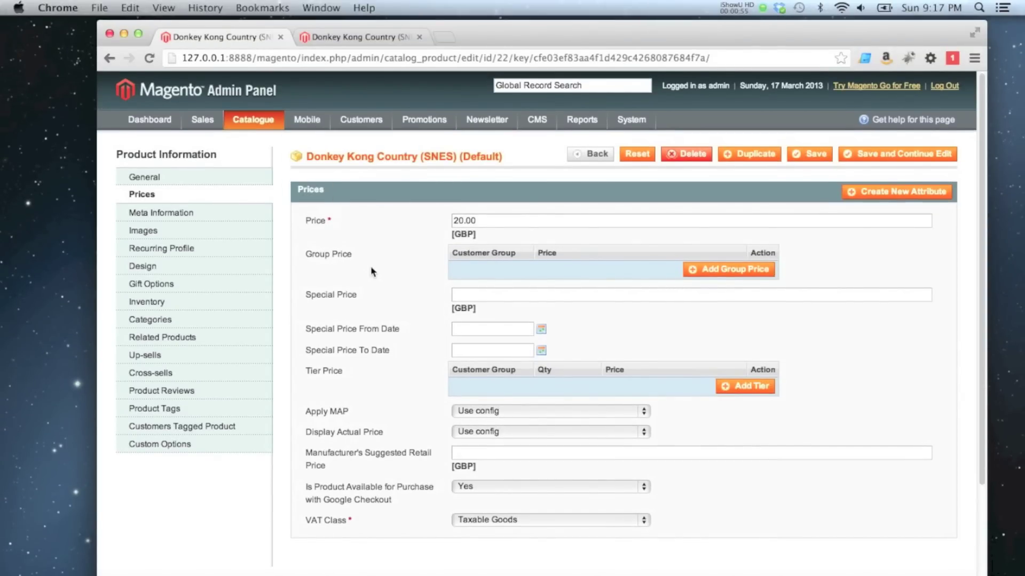
Step: Review the Customer VAT Classes, then view Customer Groups, all using Retail Customer
mouse_move(256, 121)
mouse_move(202, 120)
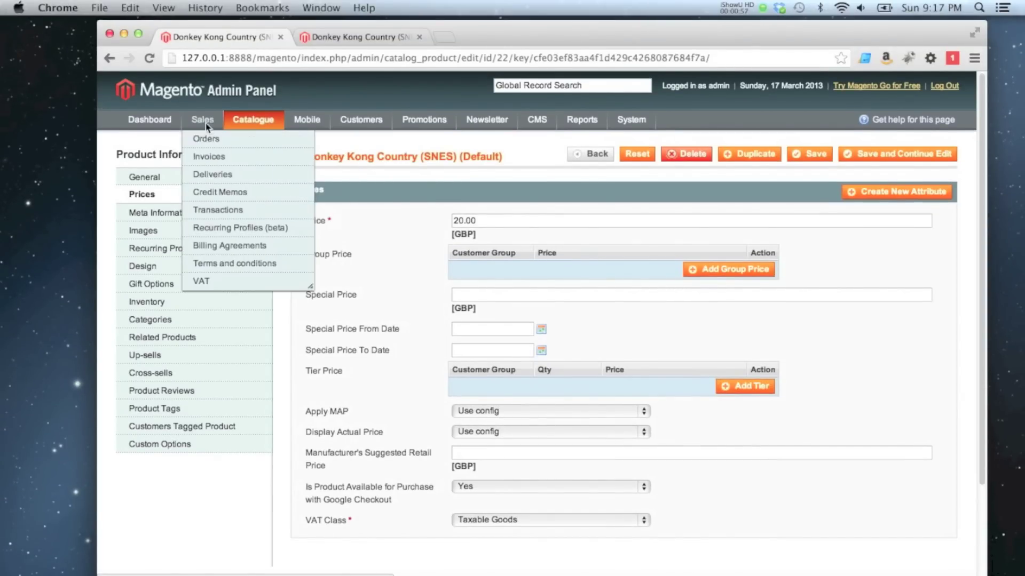
mouse_move(209, 279)
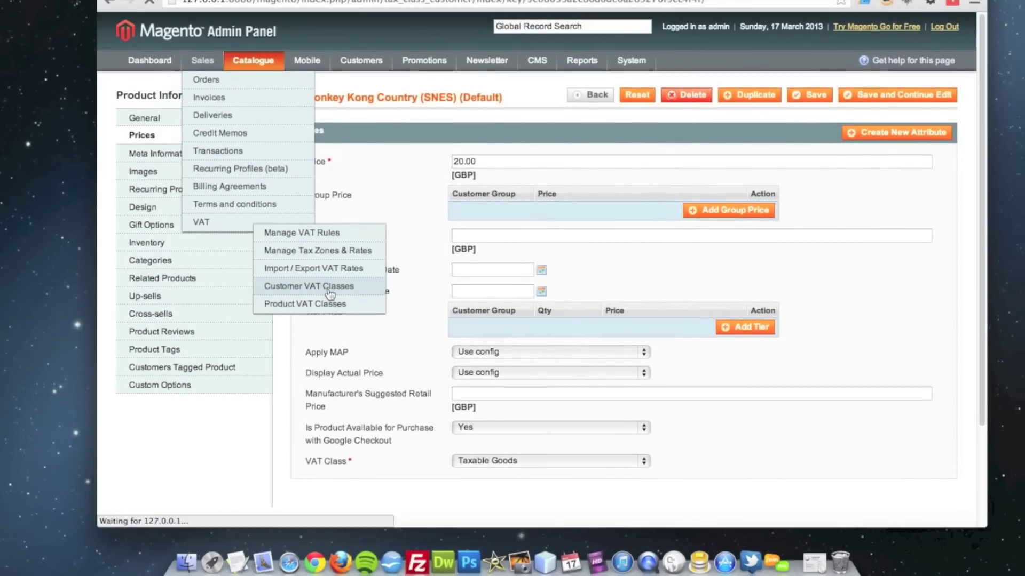
left_click(329, 292)
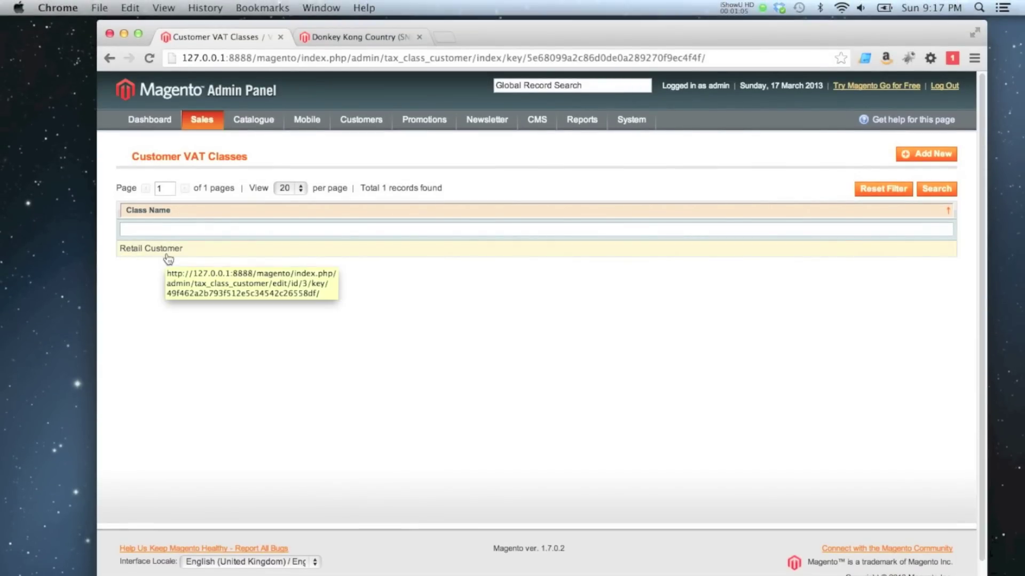
mouse_move(358, 128)
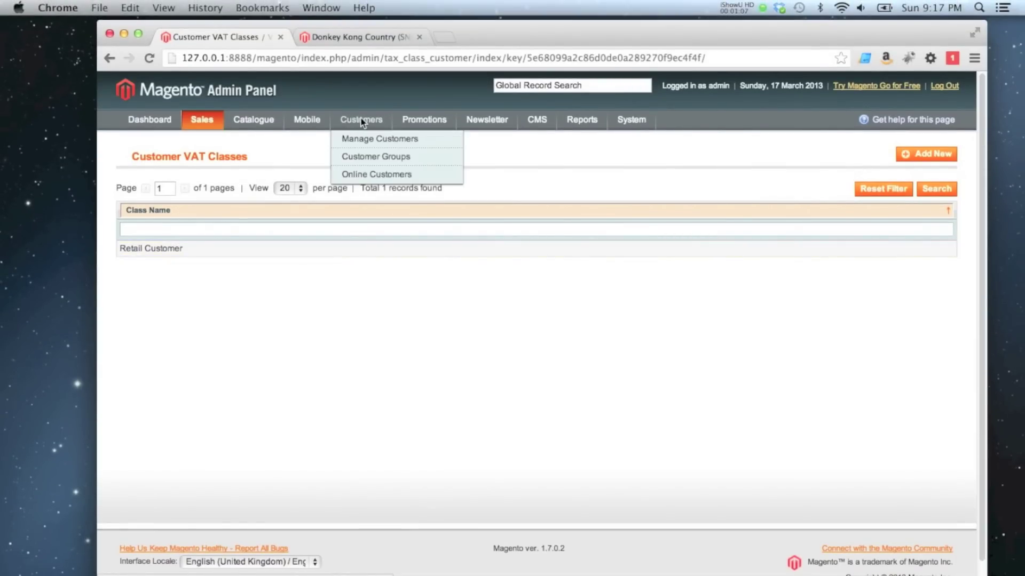
left_click(366, 157)
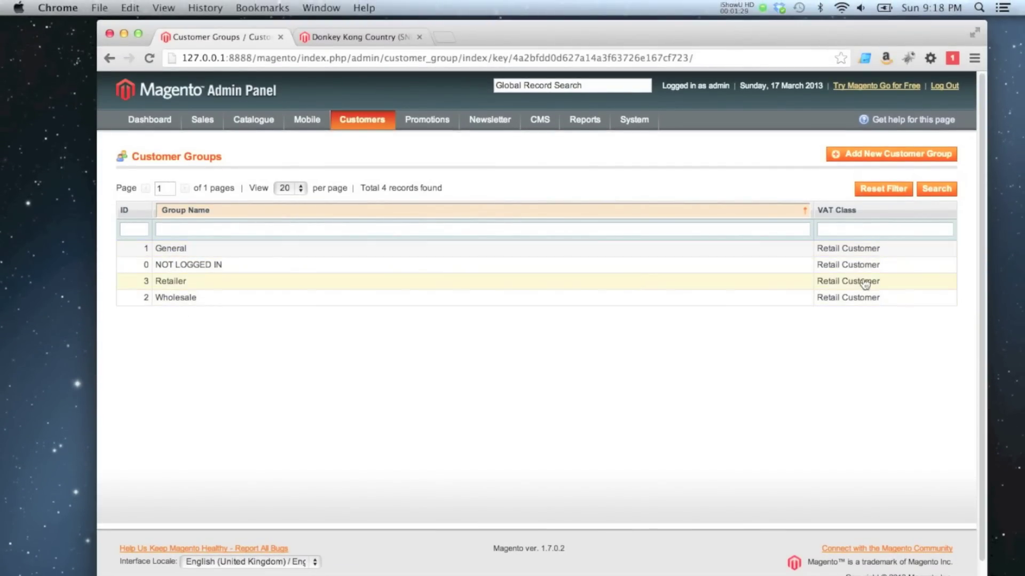
Step: Open Sales > VAT > Manage Tax Zones & Rates, which has no rates yet
mouse_move(213, 115)
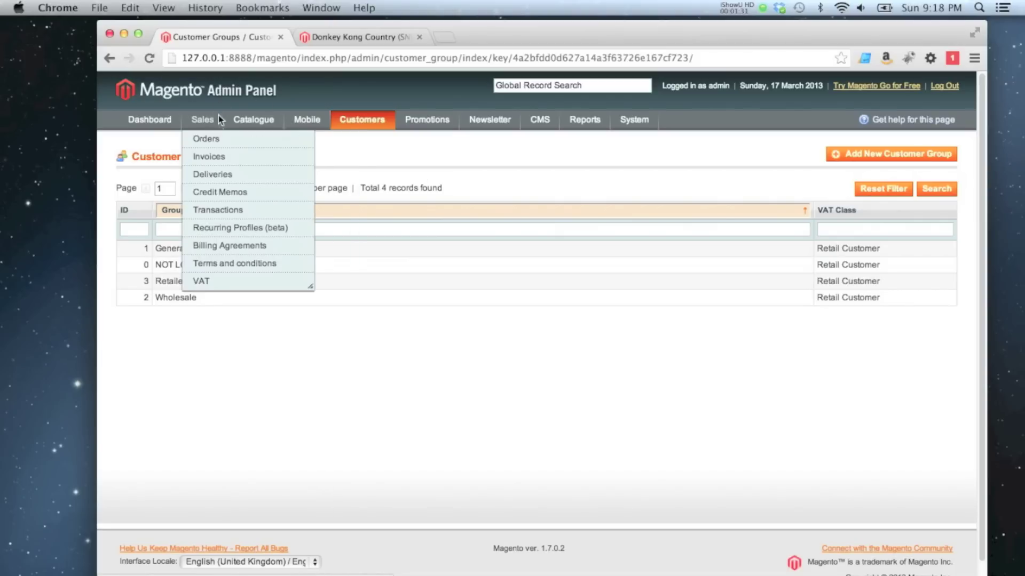
mouse_move(224, 281)
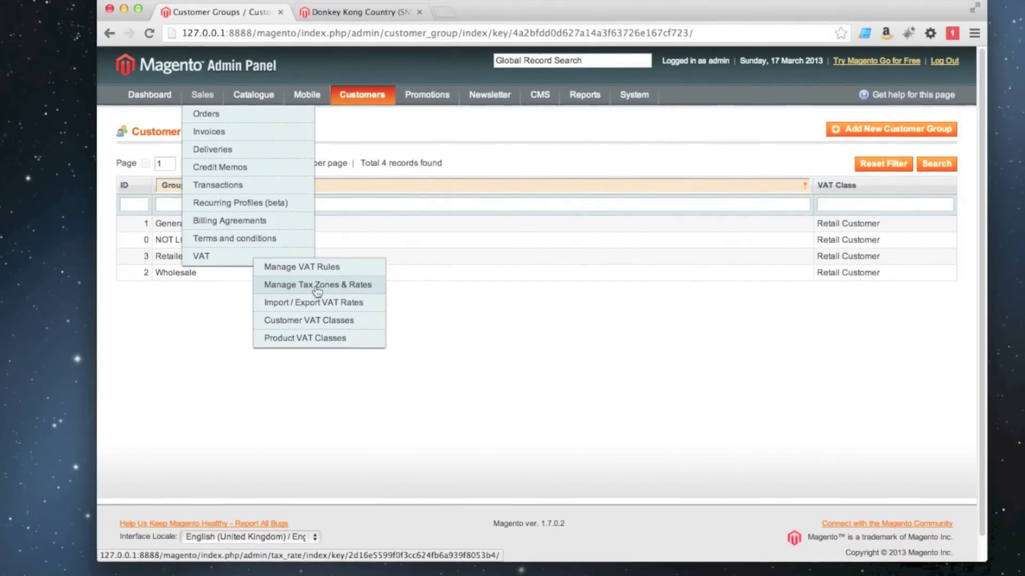
left_click(333, 283)
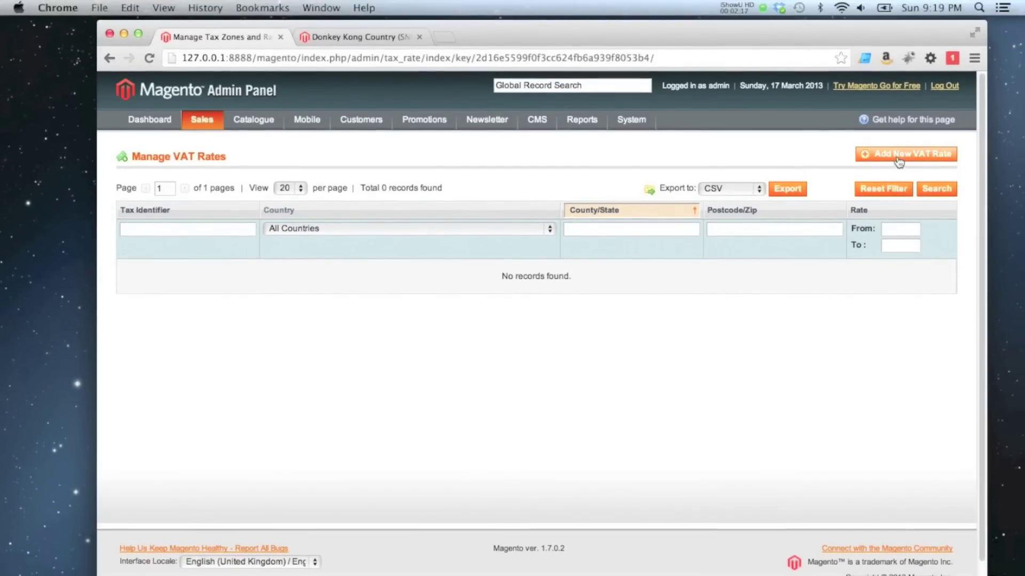
Step: Add a new VAT rate 'UK VAT' for the United Kingdom at 20% and save it
left_click(899, 159)
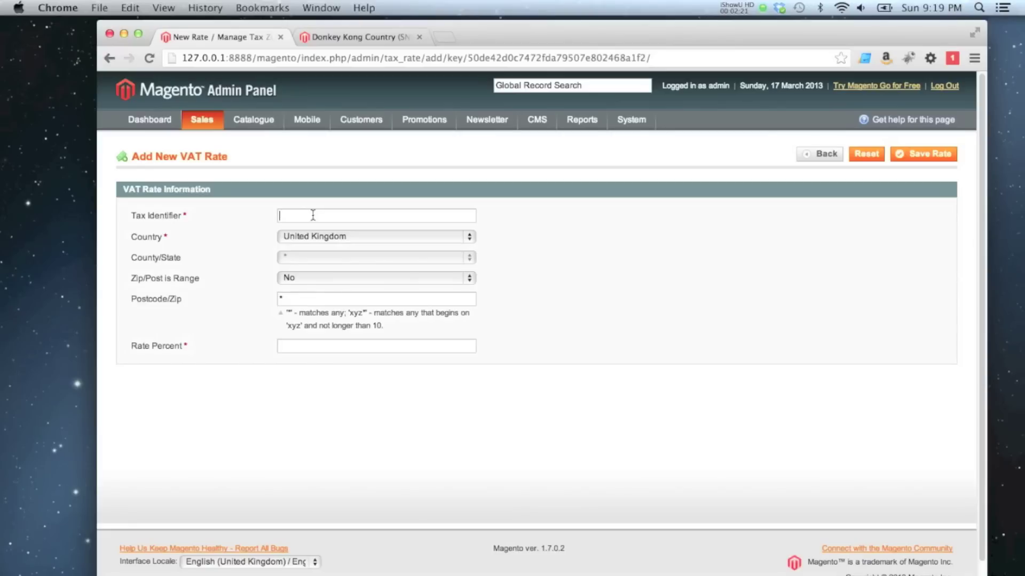
type("UK VAT")
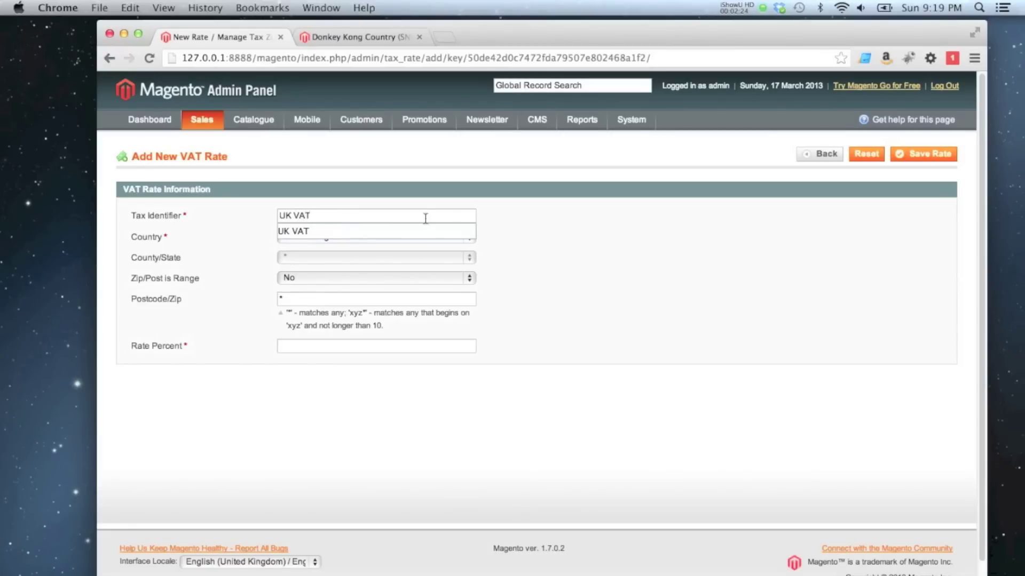
left_click(710, 273)
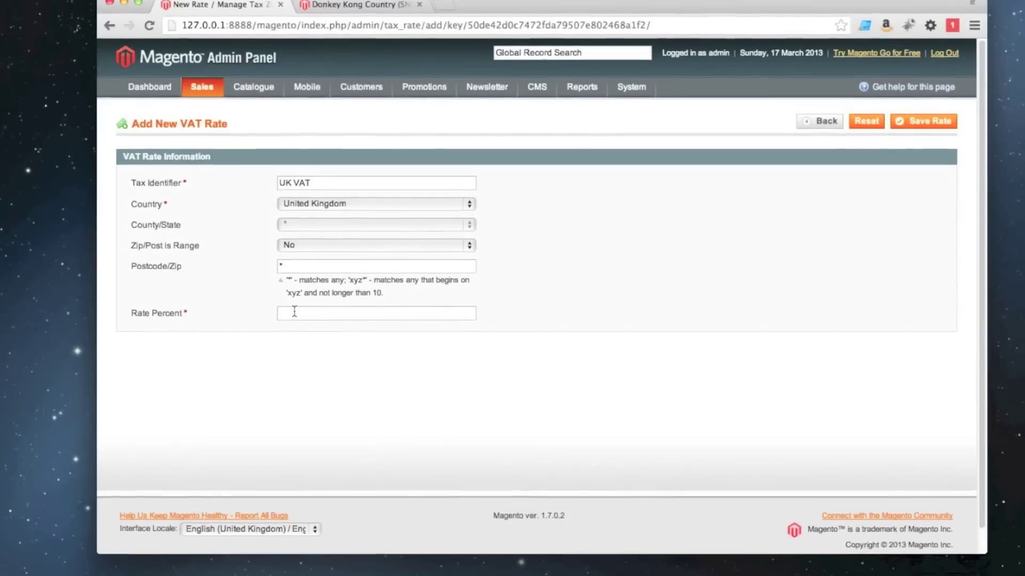
left_click(293, 345)
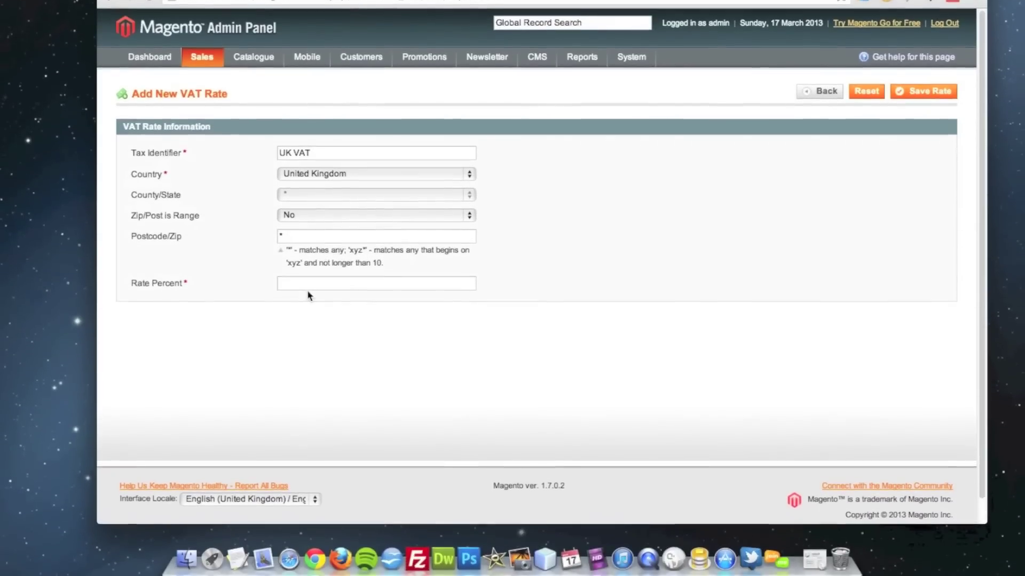
left_click(307, 289)
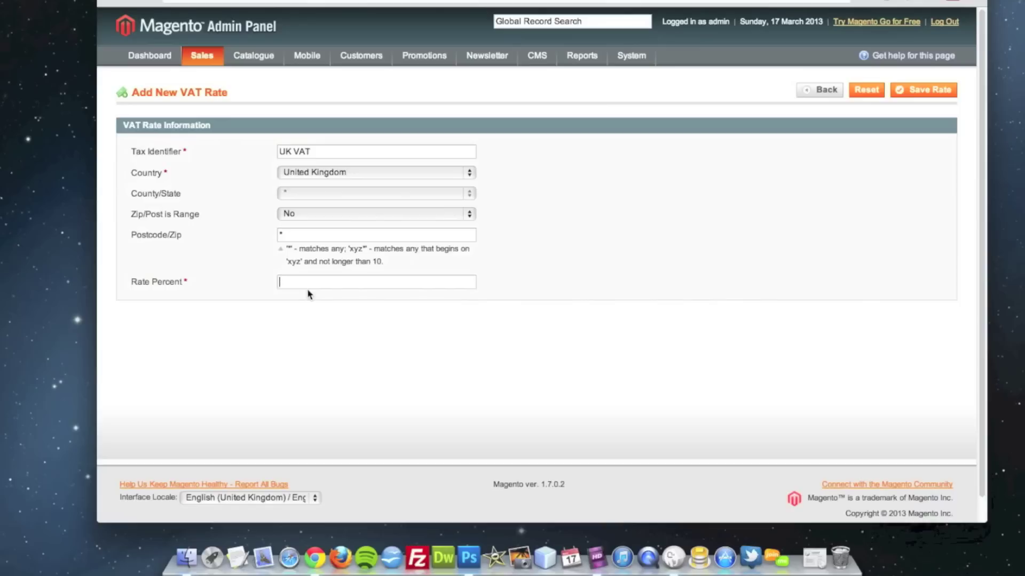
type("20")
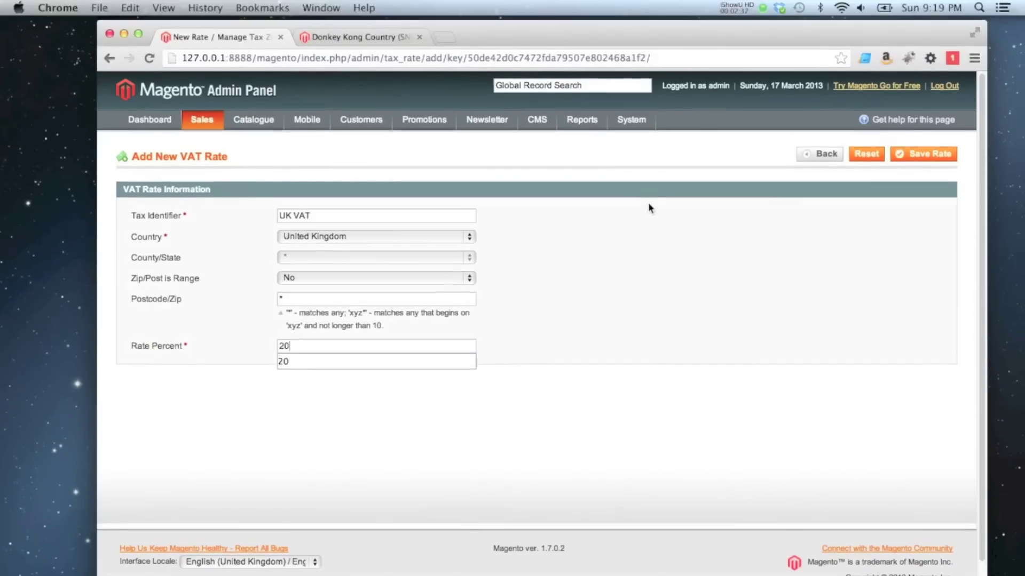
left_click(919, 92)
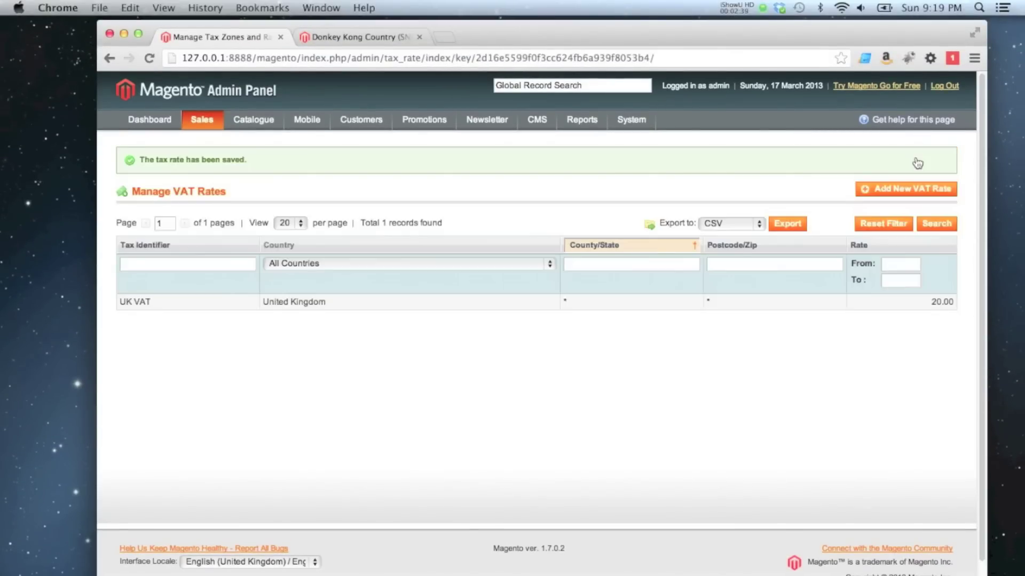
Step: Add a new VAT rate 'US Tax' for the United States at 15% and save it
left_click(914, 195)
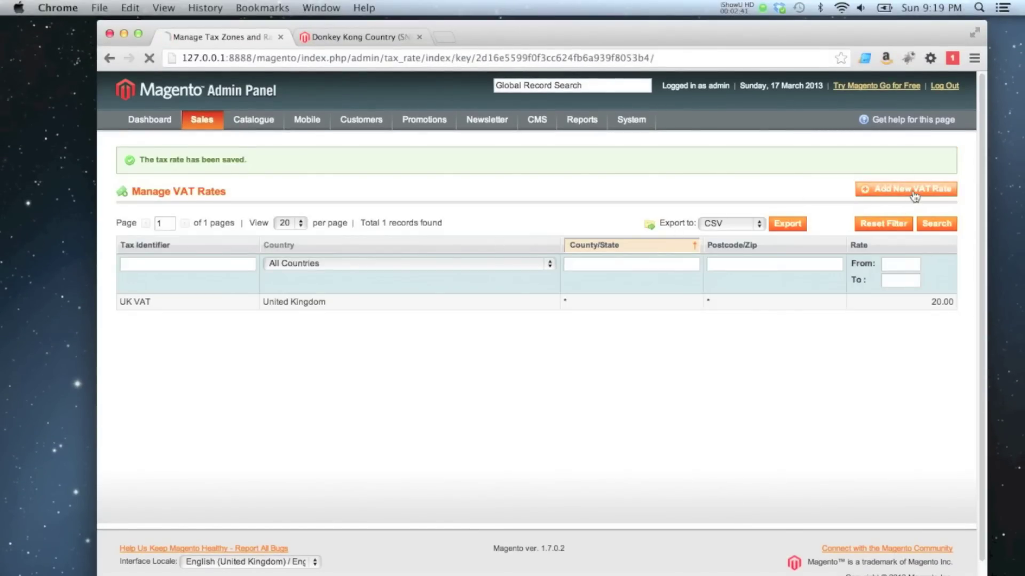
left_click(309, 236)
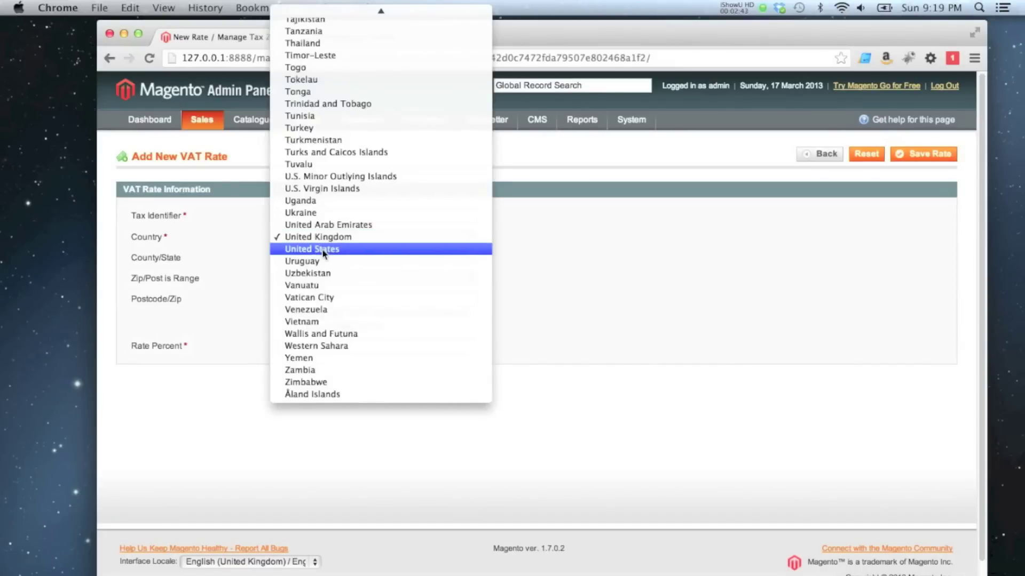
left_click(324, 250)
type("US Tax")
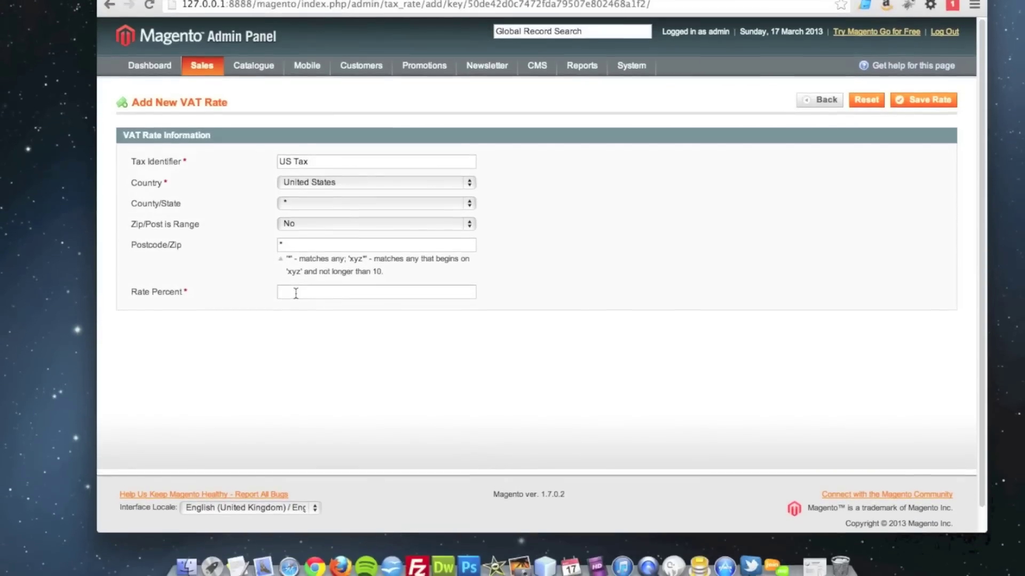
left_click(296, 289)
type("15")
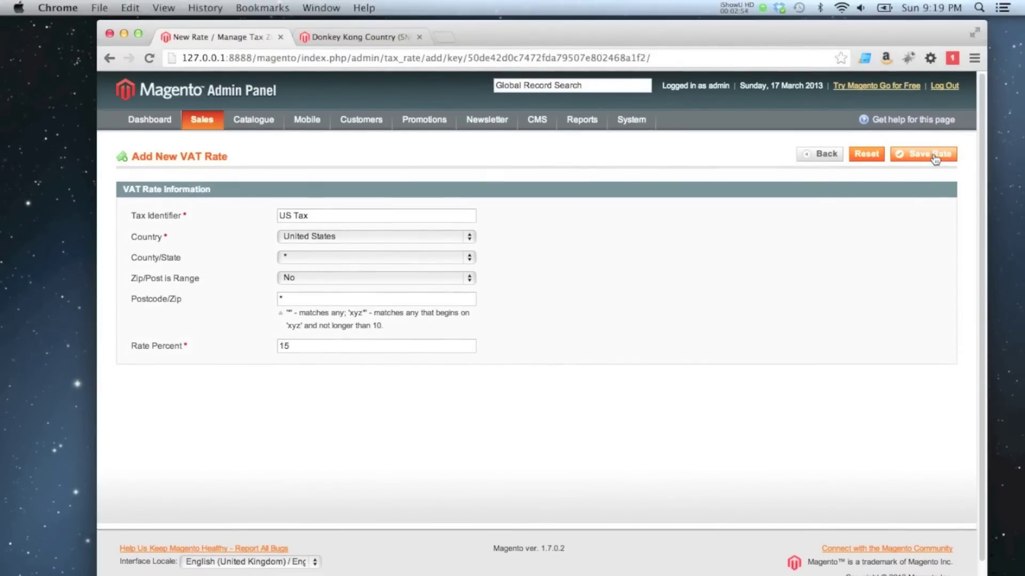
left_click(933, 156)
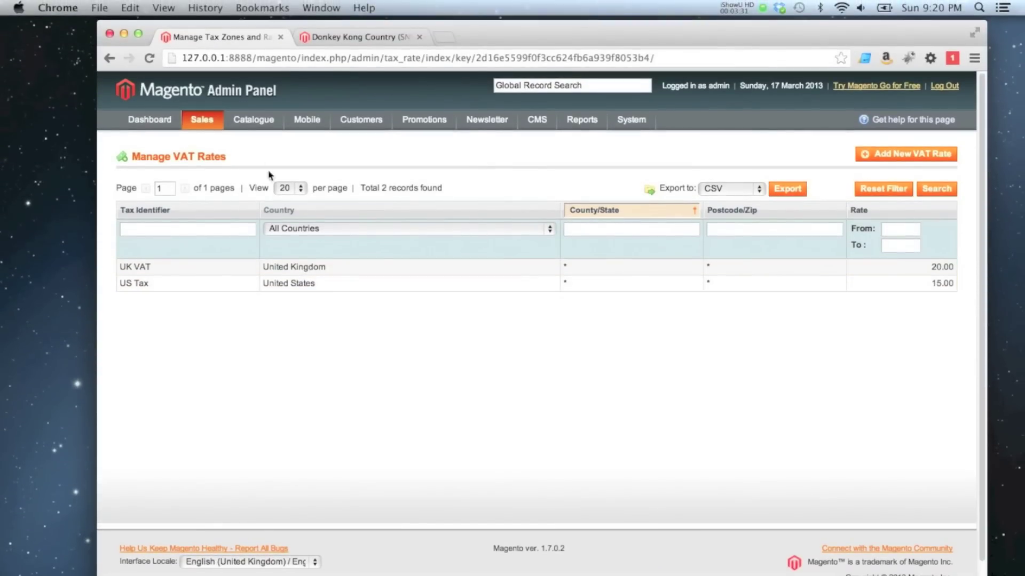
mouse_move(199, 98)
mouse_move(208, 277)
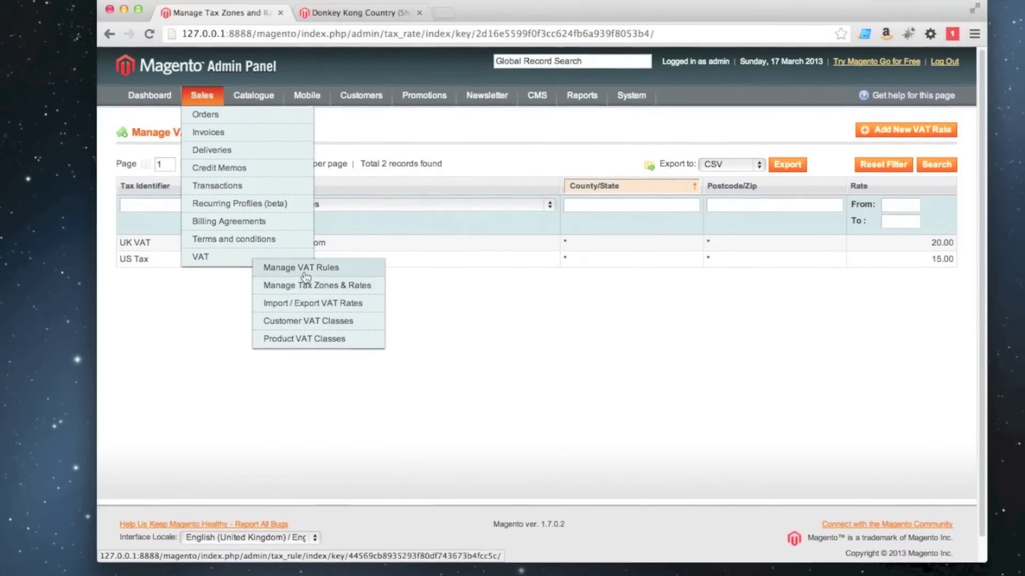
Step: Create a VAT rule linking Retail Customer and Taxable Goods to UK VAT and US Tax, and save it
left_click(305, 268)
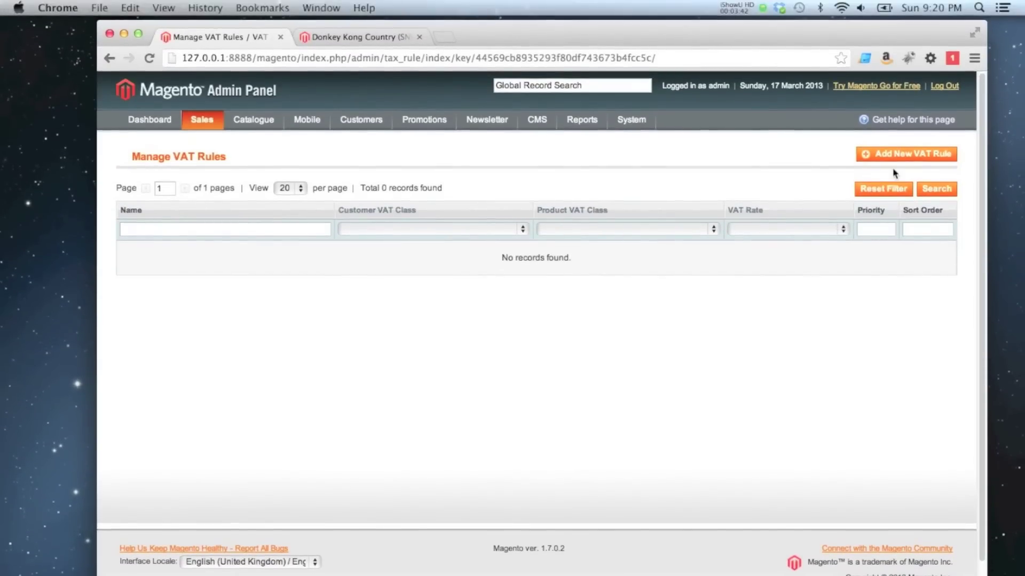
left_click(899, 149)
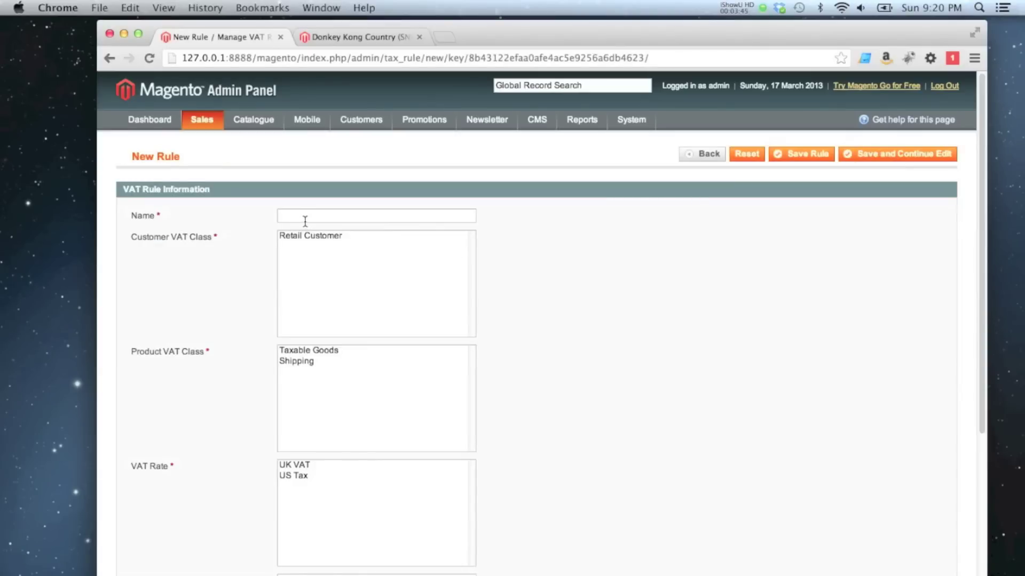
left_click(306, 216)
type("Tax Rul")
left_click(315, 238)
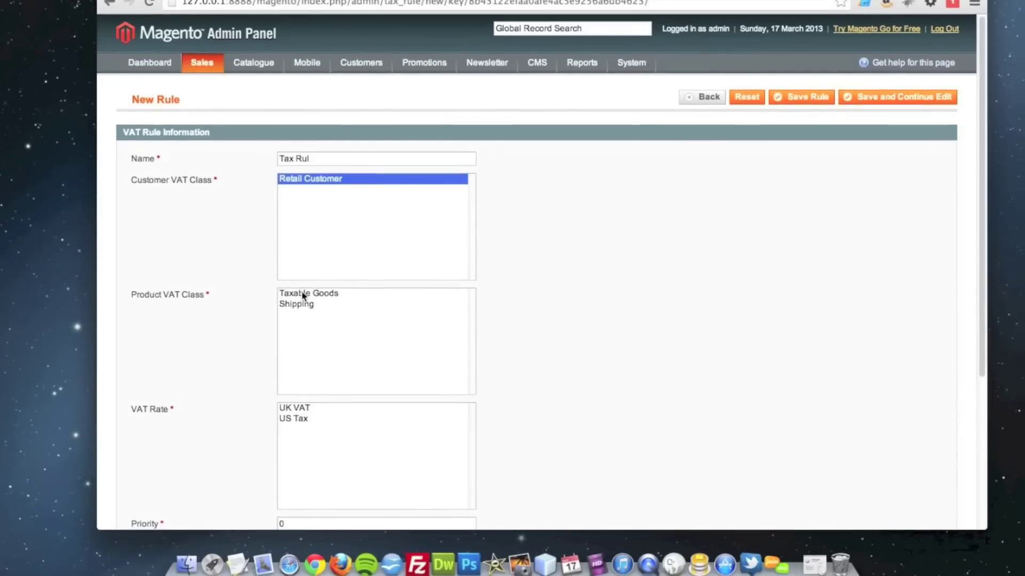
left_click(302, 294)
scroll(530, 297, "down", 5)
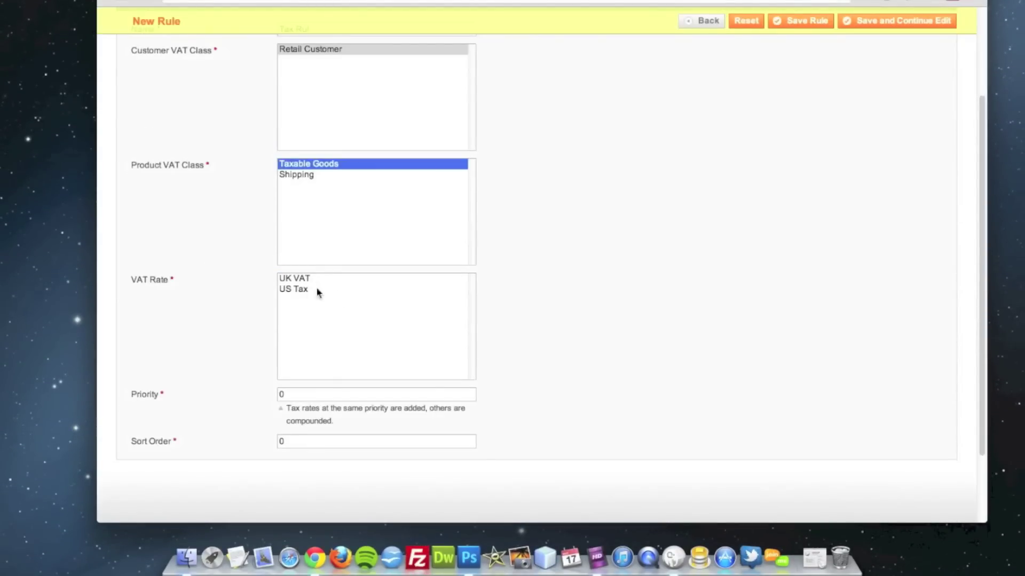
left_click(304, 281)
left_click(301, 293, "shift")
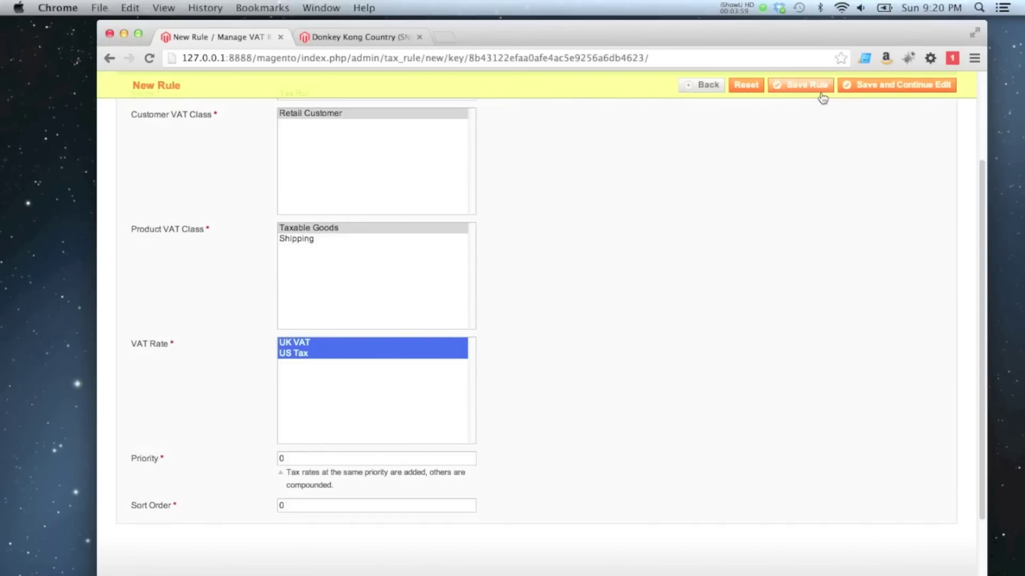
left_click(822, 91)
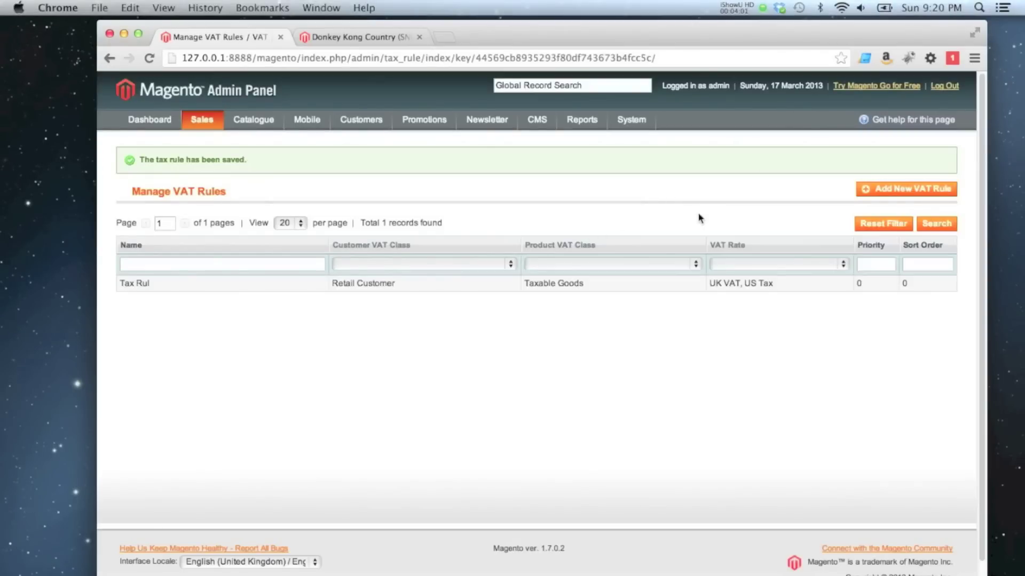
Step: Correct the saved rule's name to 'Tax Rule' and save it again
left_click(343, 285)
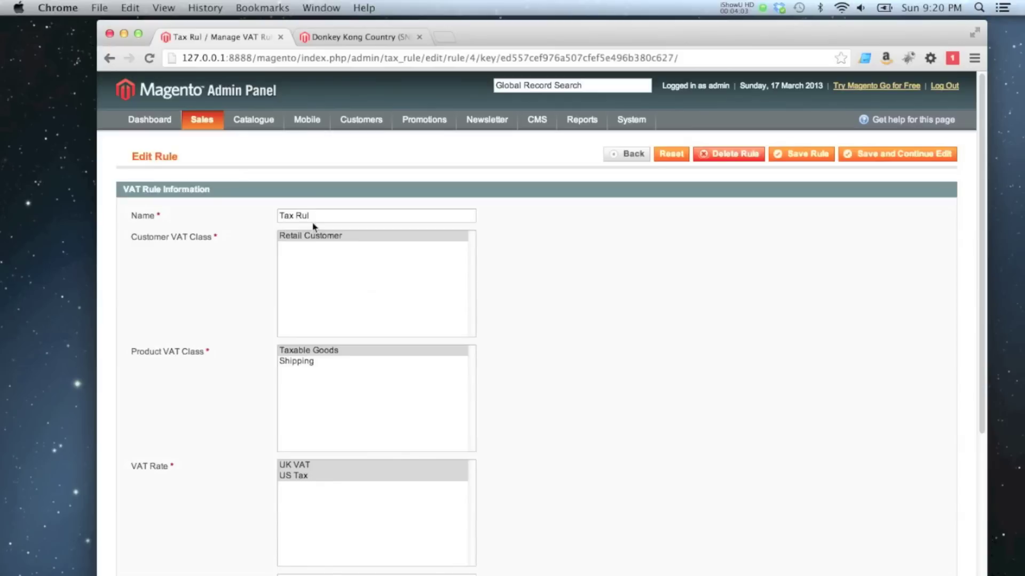
type("e")
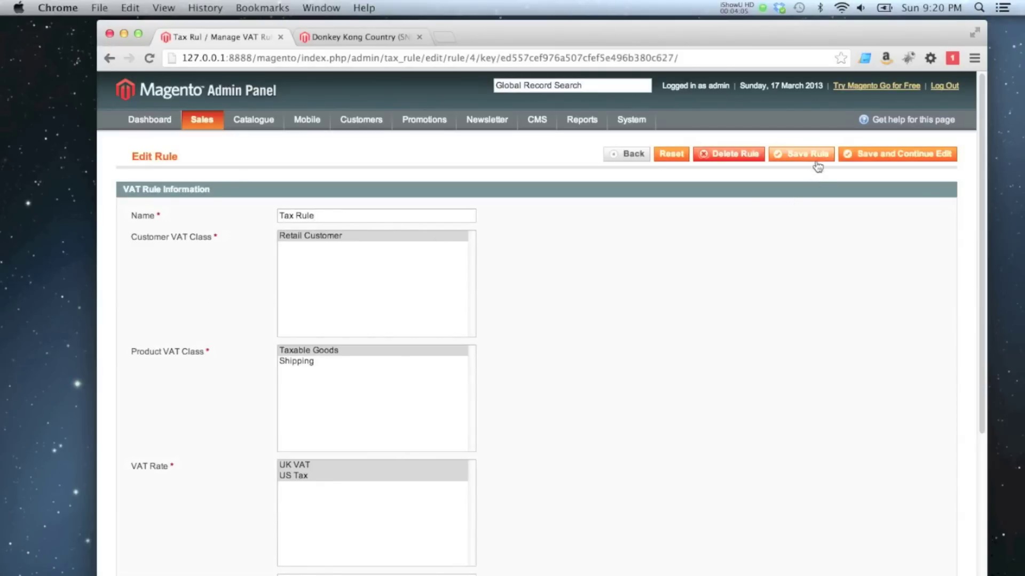
left_click(806, 160)
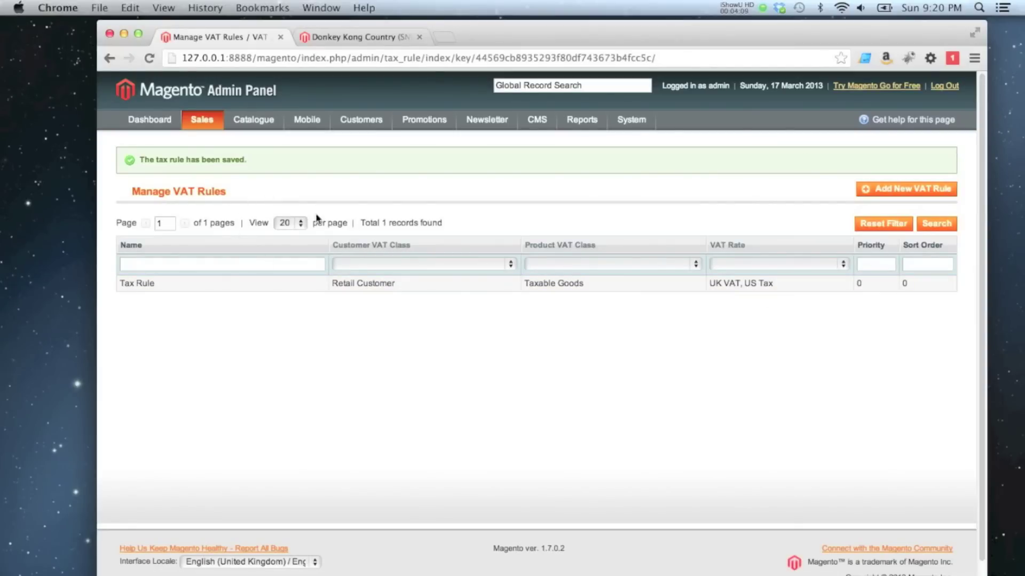
Step: Reload the Donkey Kong Country (SNES) storefront page and add the game to the basket
left_click(354, 37)
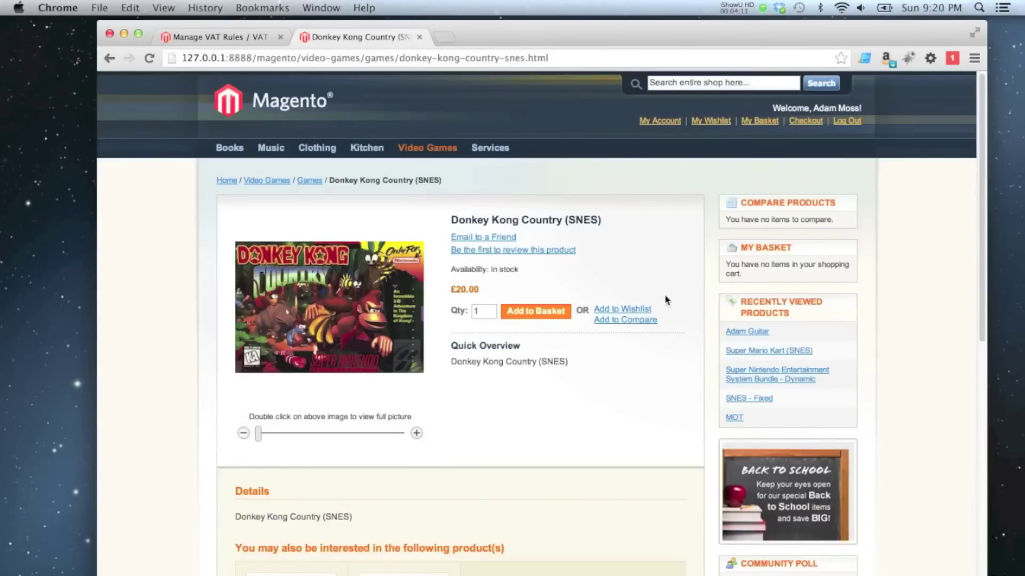
key("super+r")
left_click(535, 311)
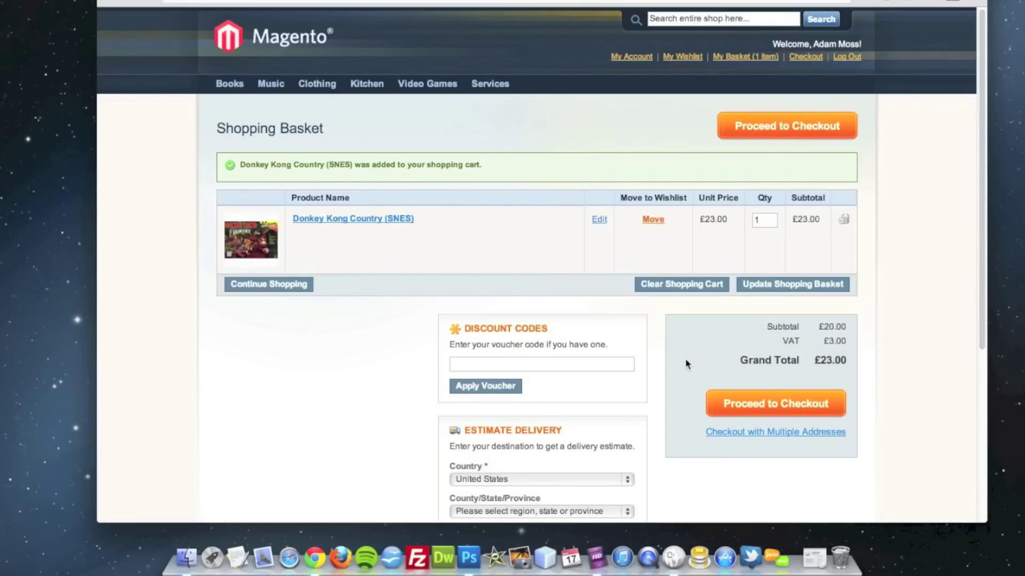
Step: Get a delivery estimate for United Kingdom, postcode CV23, bringing VAT to £4.00 and total to £24.00
scroll(660, 347, "down", 5)
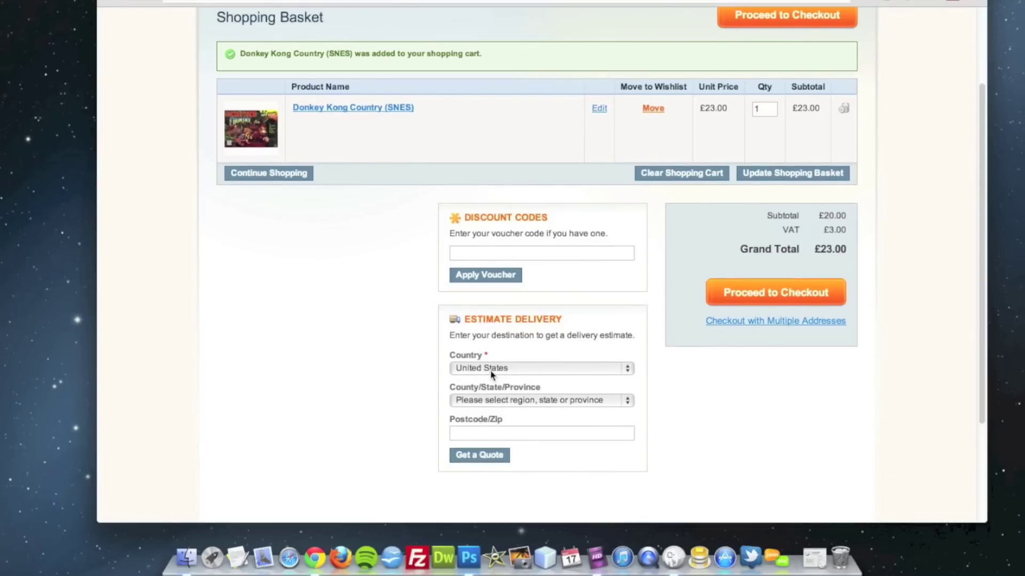
left_click(490, 370)
left_click(490, 357)
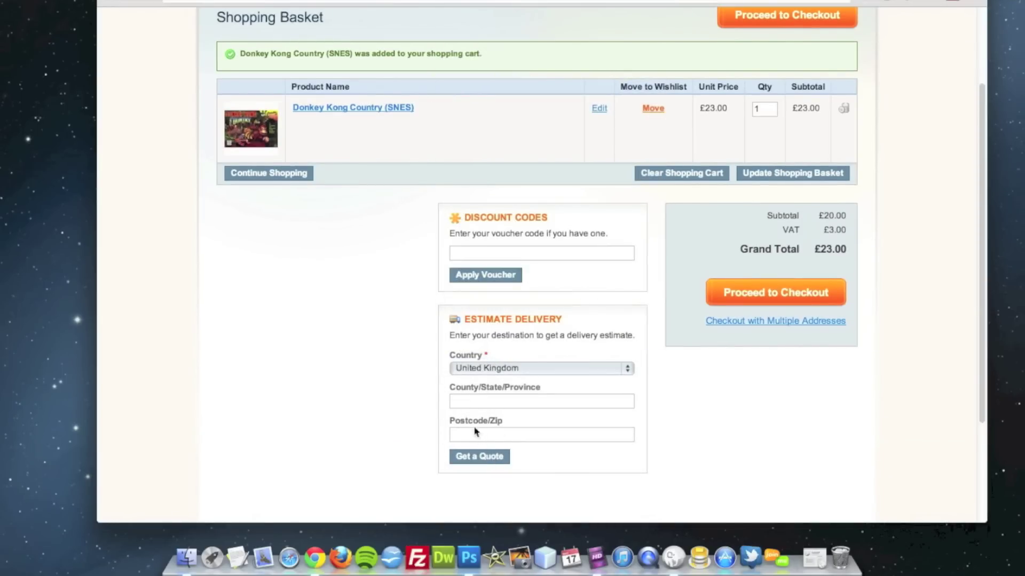
left_click(478, 457)
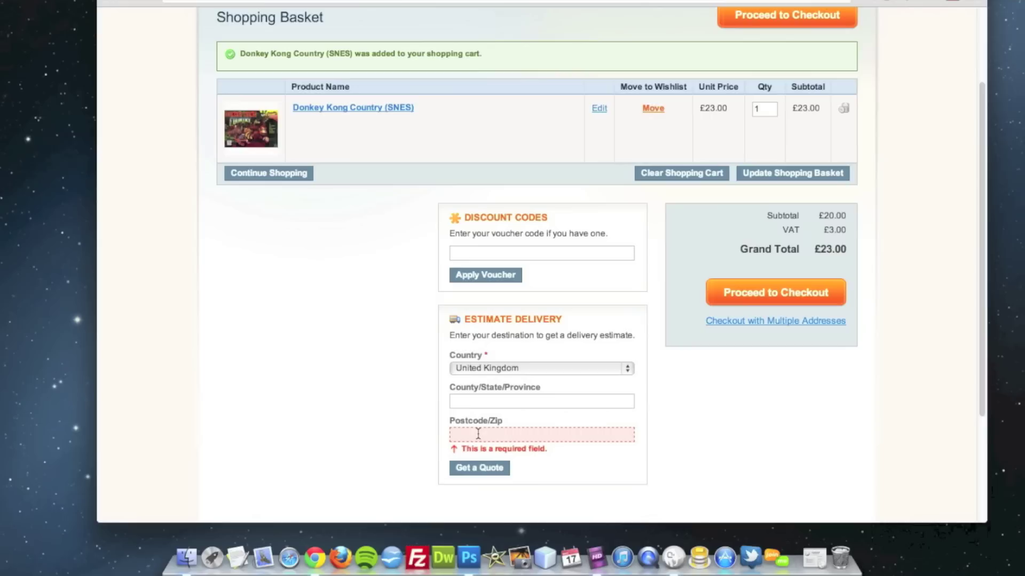
type("CV@3")
key("BackSpace")
key("BackSpace")
type("23")
left_click(492, 473)
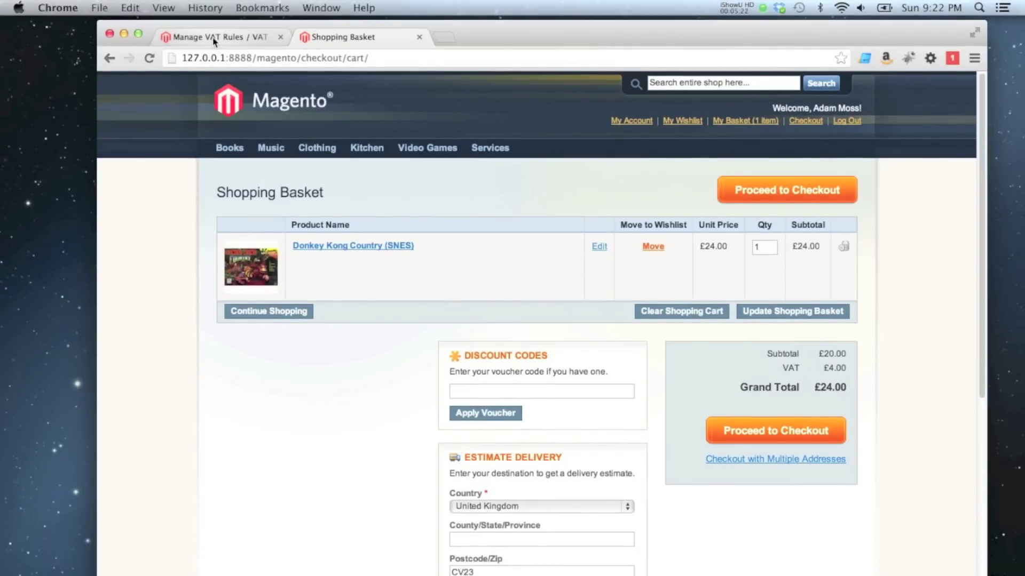
Step: In System Configuration's VAT section, set Catalog Prices to Including Tax and save the config
left_click(212, 38)
mouse_move(641, 124)
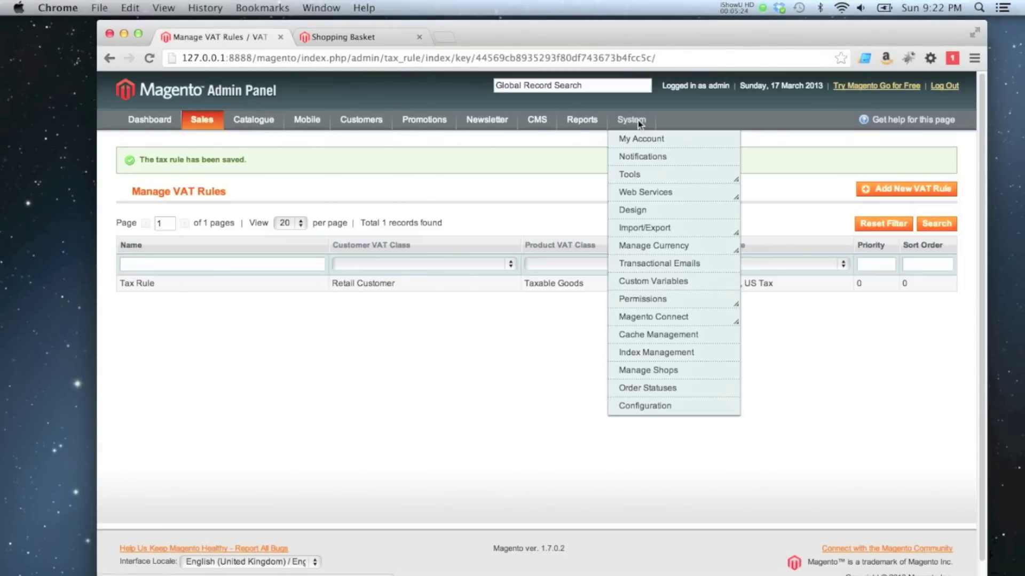
mouse_move(638, 174)
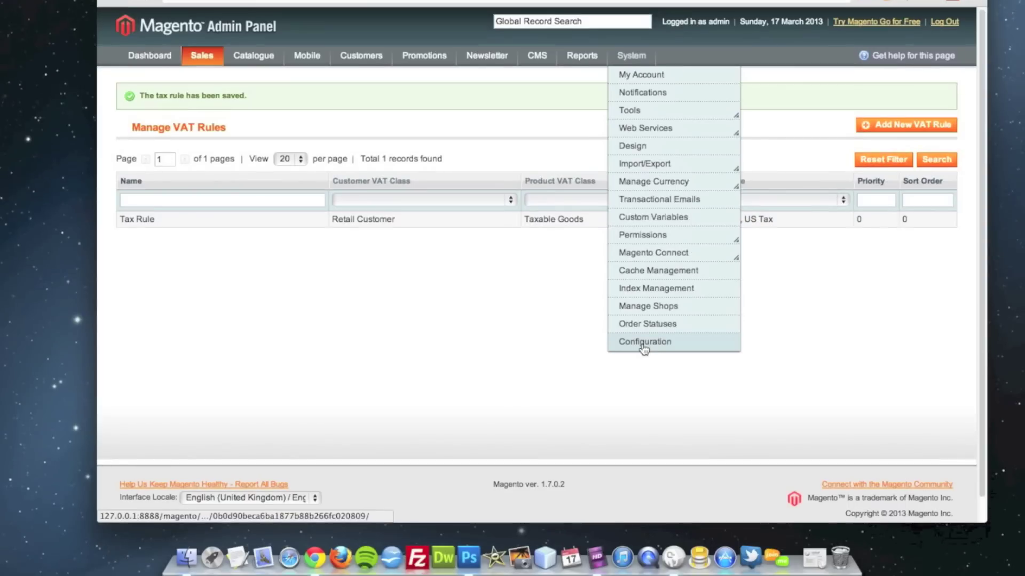
left_click(644, 408)
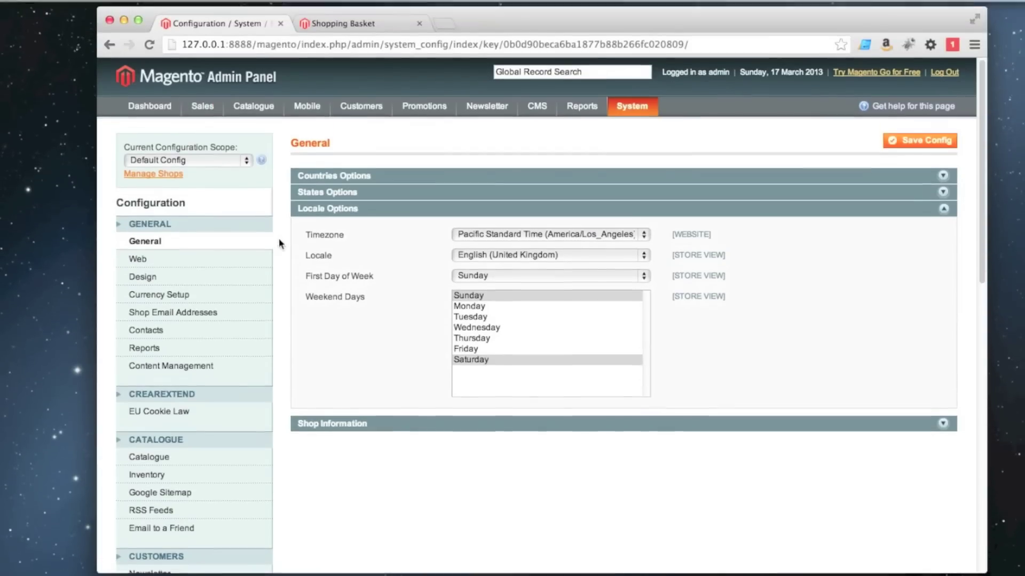
scroll(279, 244, "down", 5)
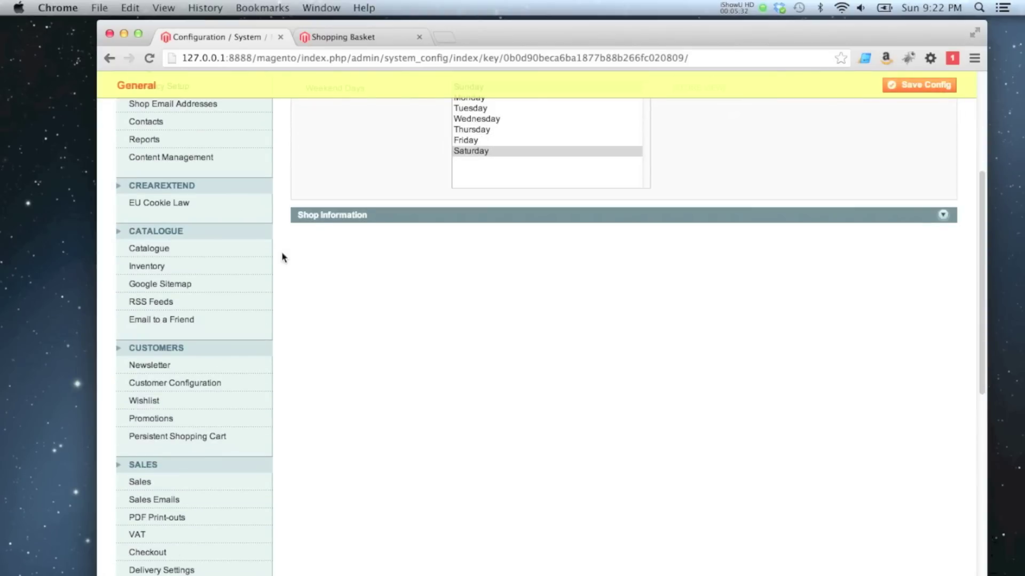
scroll(283, 258, "down", 3)
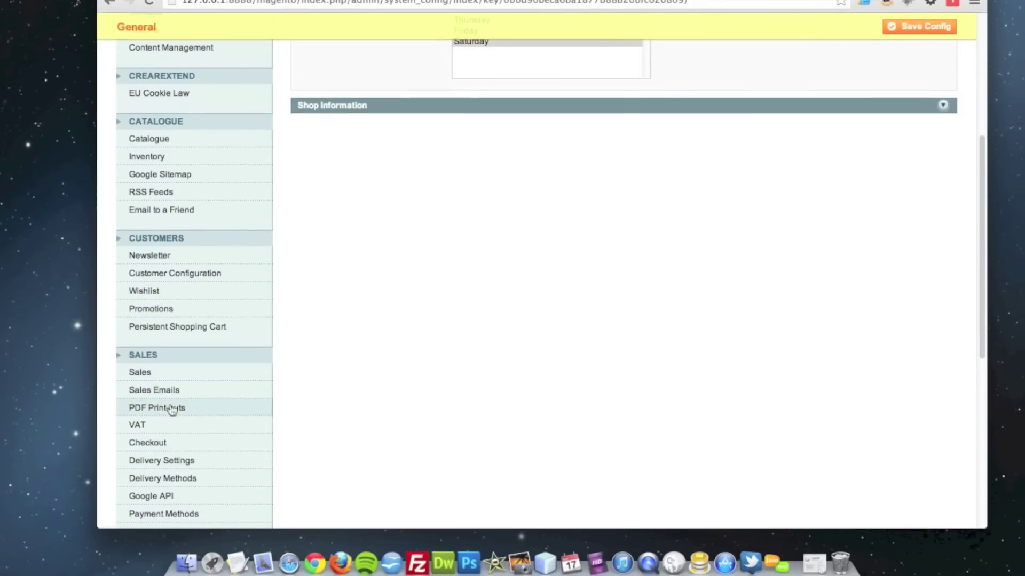
left_click(151, 428)
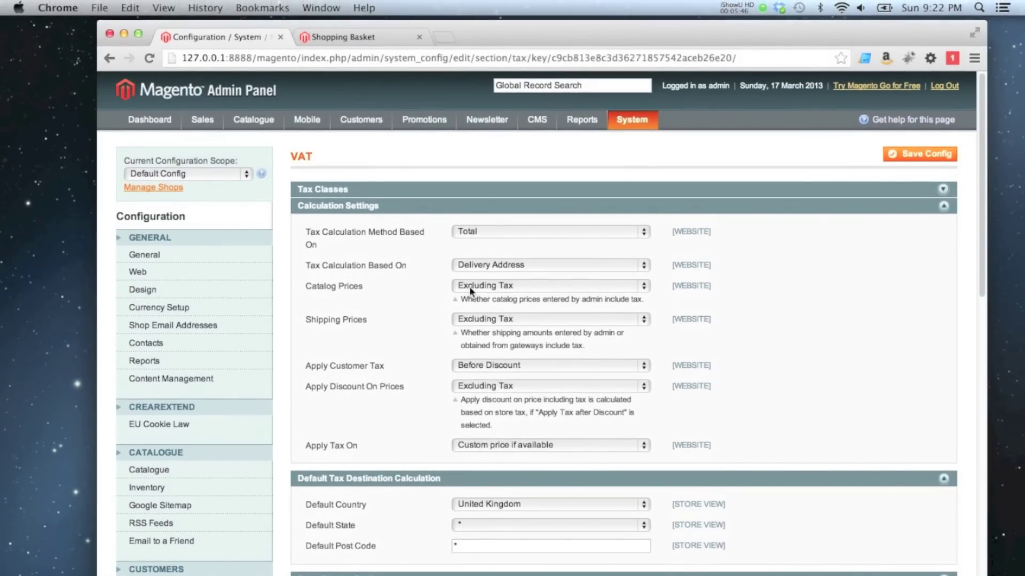
left_click(470, 289)
left_click(479, 297)
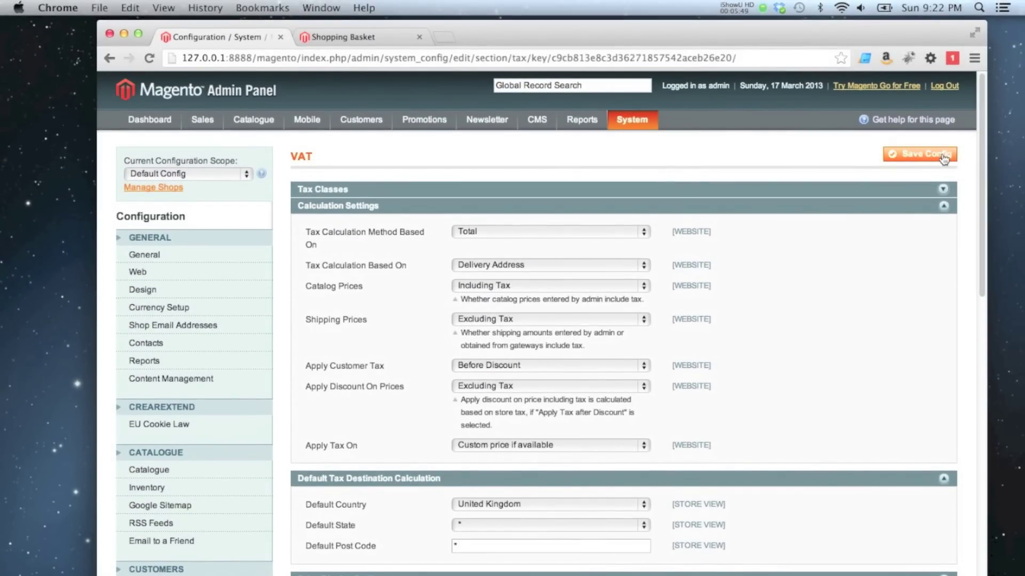
left_click(943, 152)
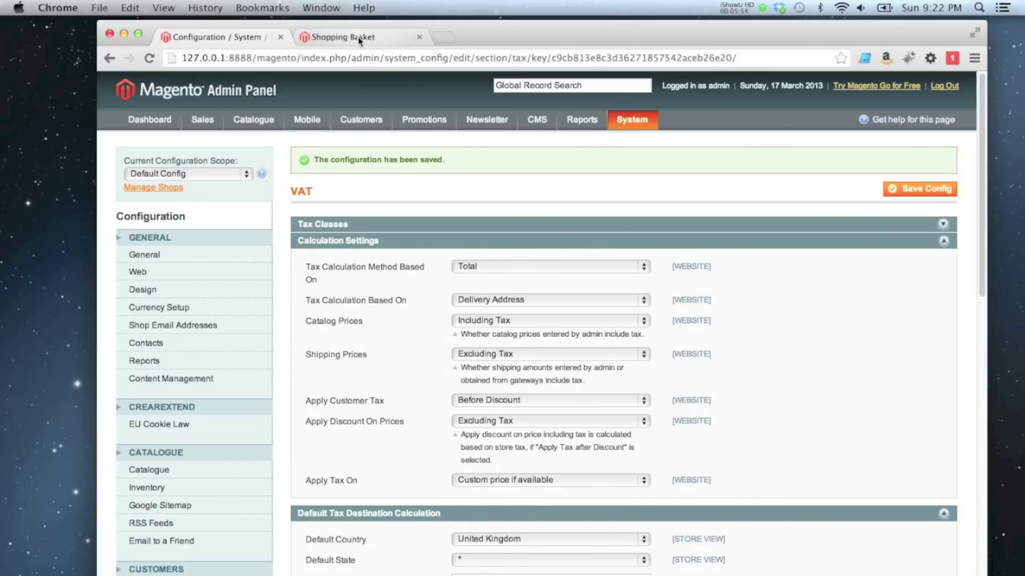
left_click(359, 37)
Step: Reload the Shopping Basket and confirm £16.67 subtotal plus £3.33 VAT gives a £20.00 total
left_click(149, 60)
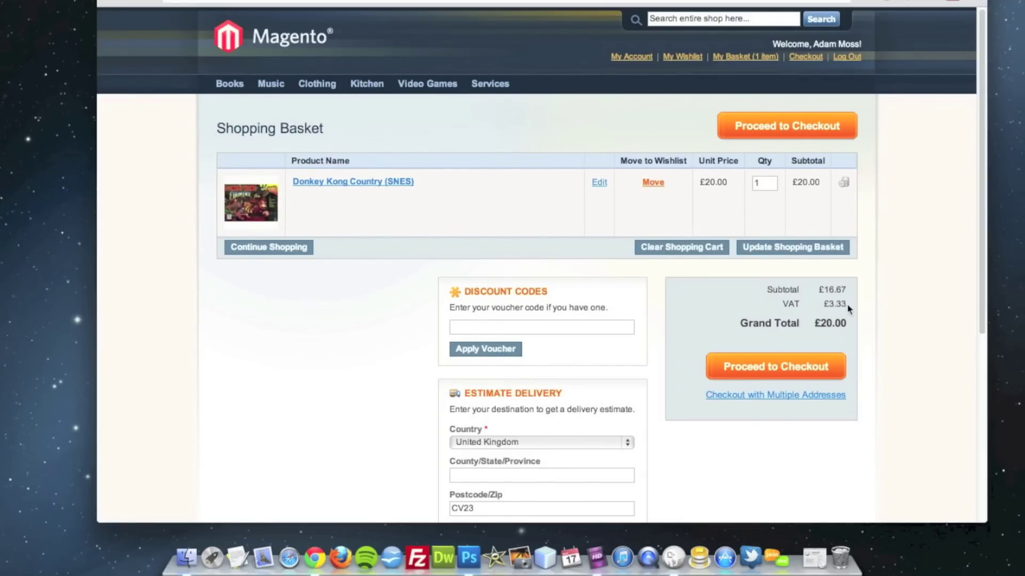
left_click_drag(848, 305, 827, 304)
scroll(794, 320, "down", 3)
scroll(863, 317, "down", 3)
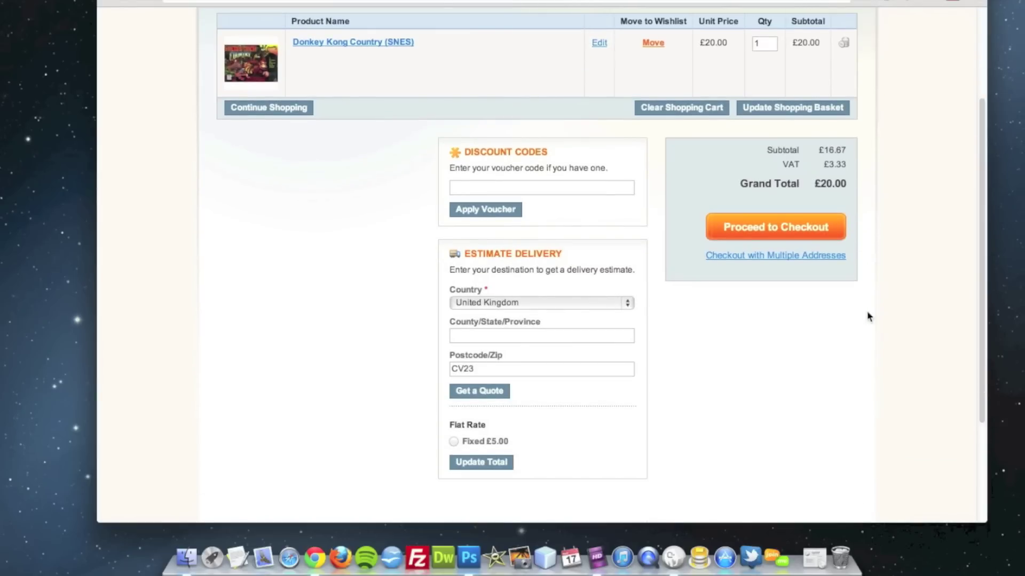